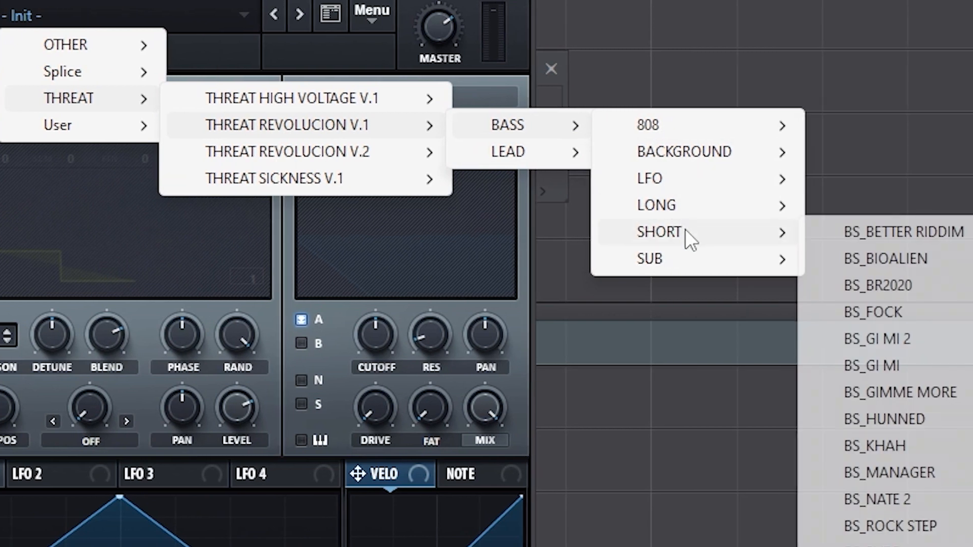
# Step: Load the short bass preset BS_SPIRIT into Serum #12 and select BS_POSITIVE from the LFO bass presets of THREAT REVOLUCION V.1
pyautogui.click(893, 379)
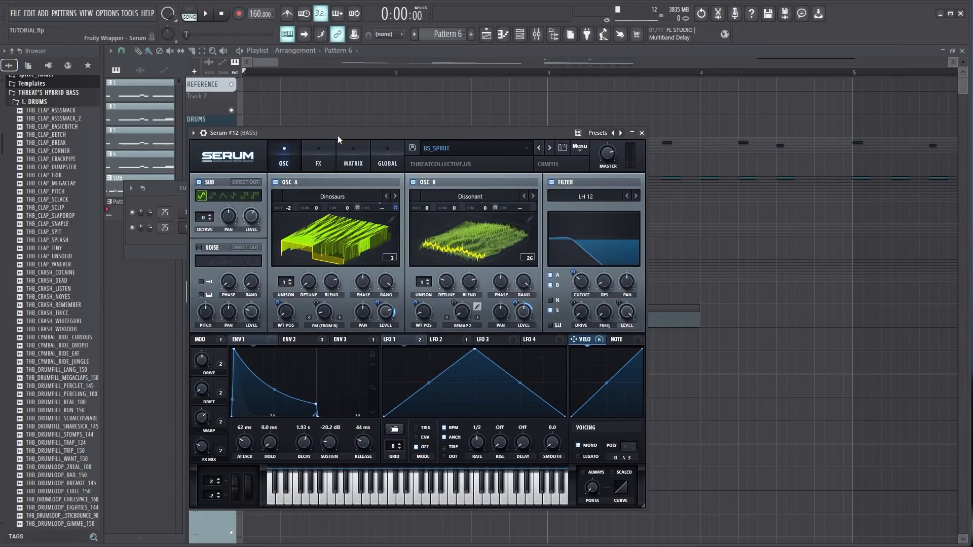
pyautogui.moveTo(462, 182)
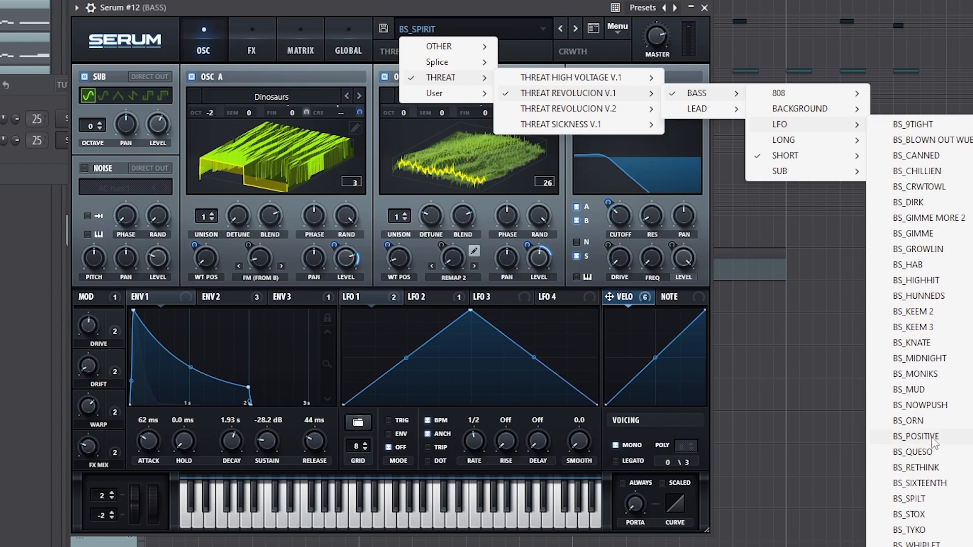
pyautogui.click(918, 437)
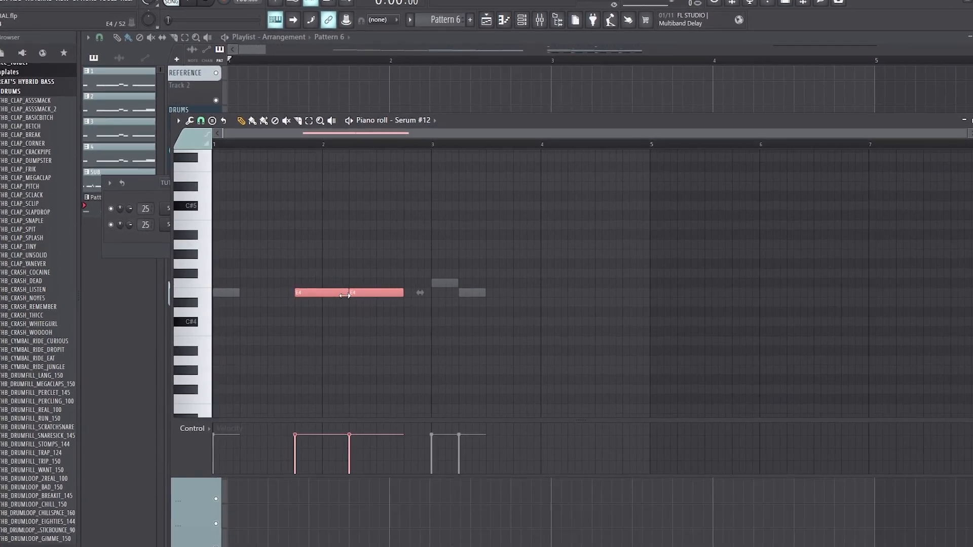
# Step: Clear the note selection in the Serum #12 piano roll and play the bass pattern
pyautogui.keyDown('ctrl'); pyautogui.click(580, 313); pyautogui.keyUp('ctrl')
pyautogui.press('space')
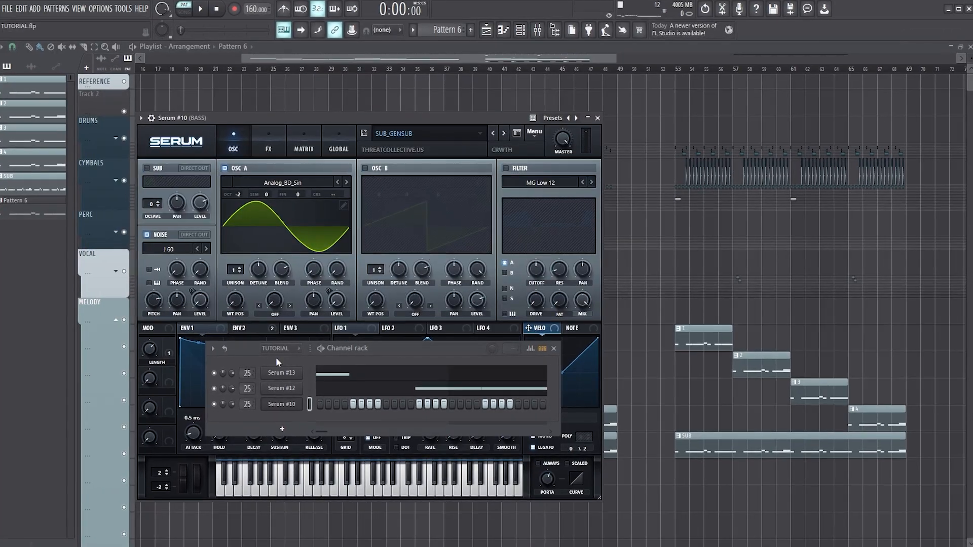
# Step: Bring up the channel options for Serum #13 and Serum #10 in the channel rack and choose an entry for each
pyautogui.rightClick(281, 372)
pyautogui.click(469, 385)
pyautogui.rightClick(281, 404)
pyautogui.click(415, 422)
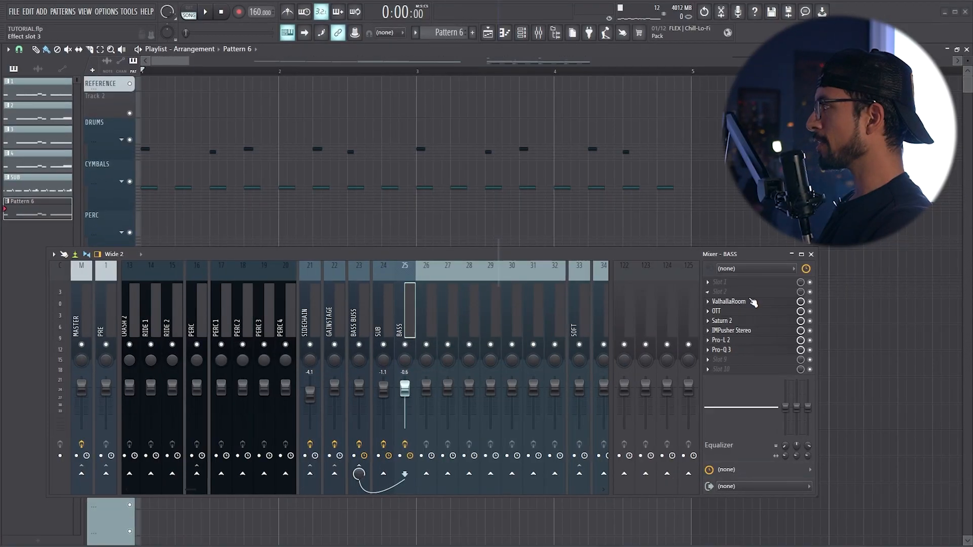
# Step: Open ValhallaRoom and OTT from the BASS mixer track's effects chain and arrange the plugin windows side by side
pyautogui.click(754, 303)
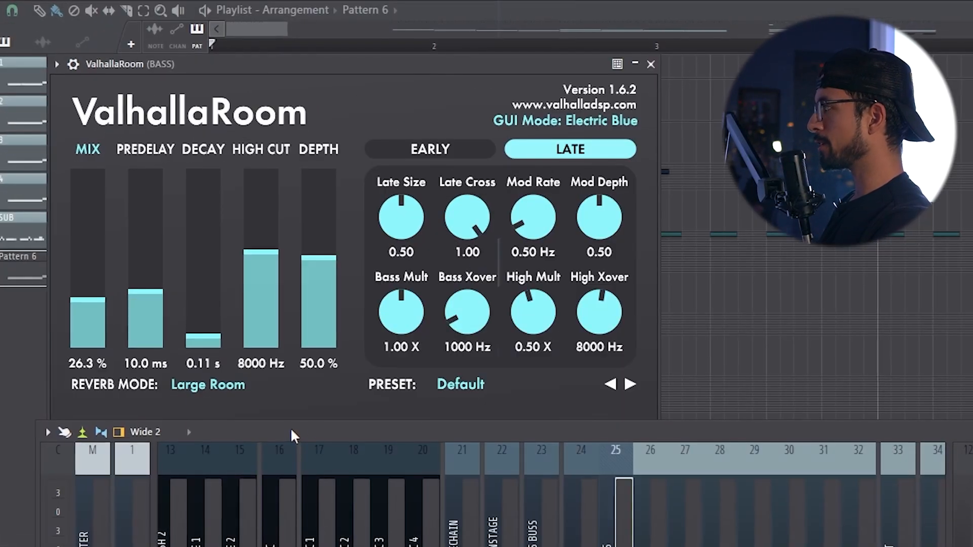
pyautogui.click(730, 311)
pyautogui.moveTo(669, 83); pyautogui.dragTo(381, 31)
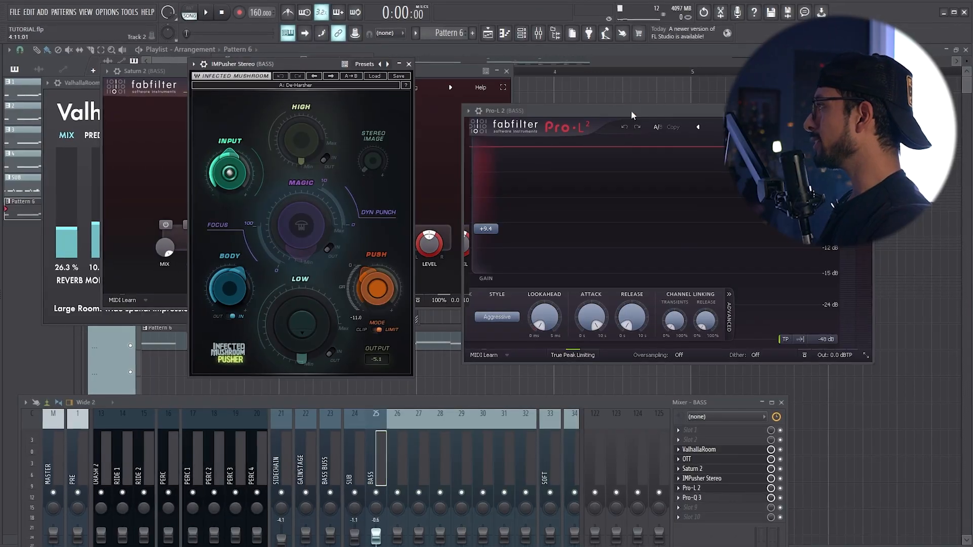
# Step: Move the BASS track's Pro-L 2 window aside, and reposition and enlarge its Pro-Q 3 window to examine the EQ curve
pyautogui.moveTo(632, 115); pyautogui.dragTo(421, 102)
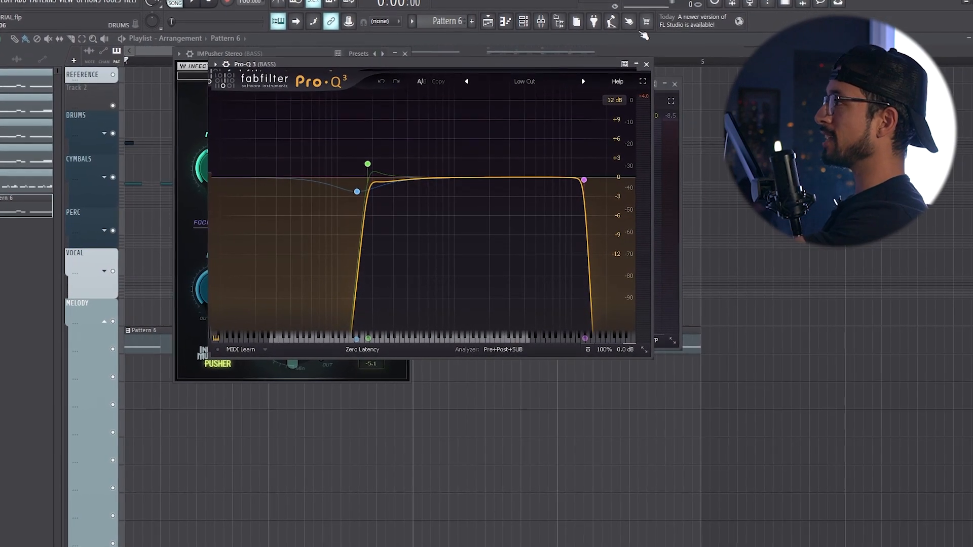
pyautogui.moveTo(384, 64); pyautogui.dragTo(365, 122)
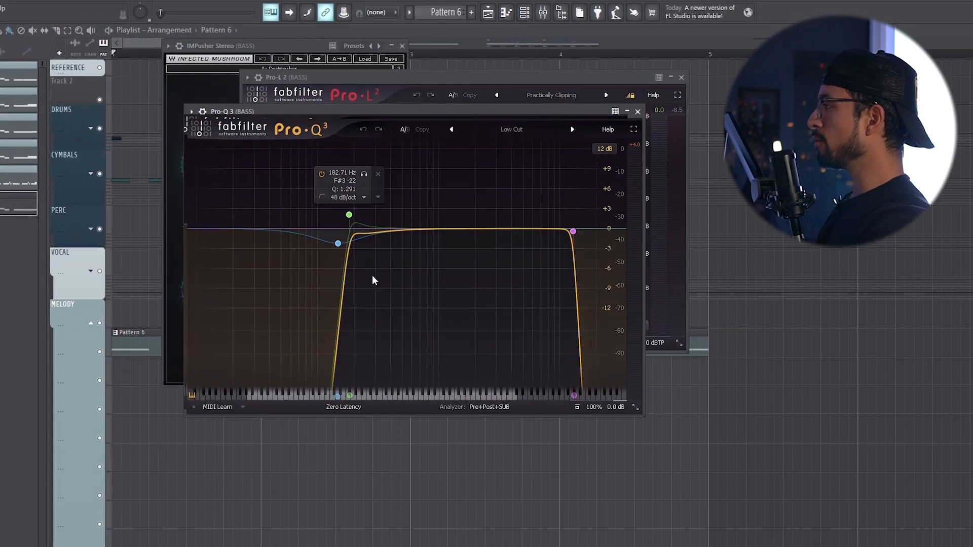
pyautogui.moveTo(645, 418); pyautogui.dragTo(779, 522)
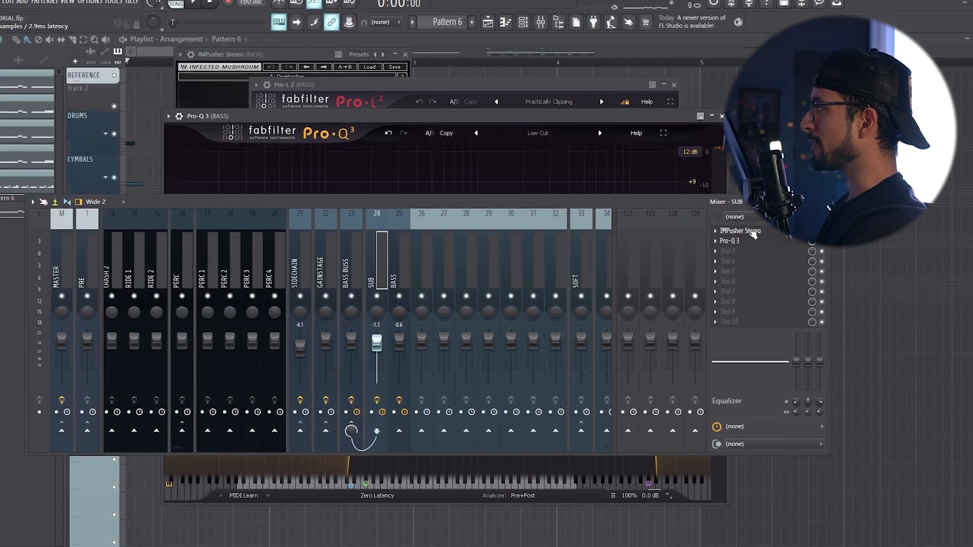
# Step: Open IMPusher Stereo and Pro-Q 3 from the SUB mixer track, arrange the windows and check the EQ's analyzer options
pyautogui.click(753, 232)
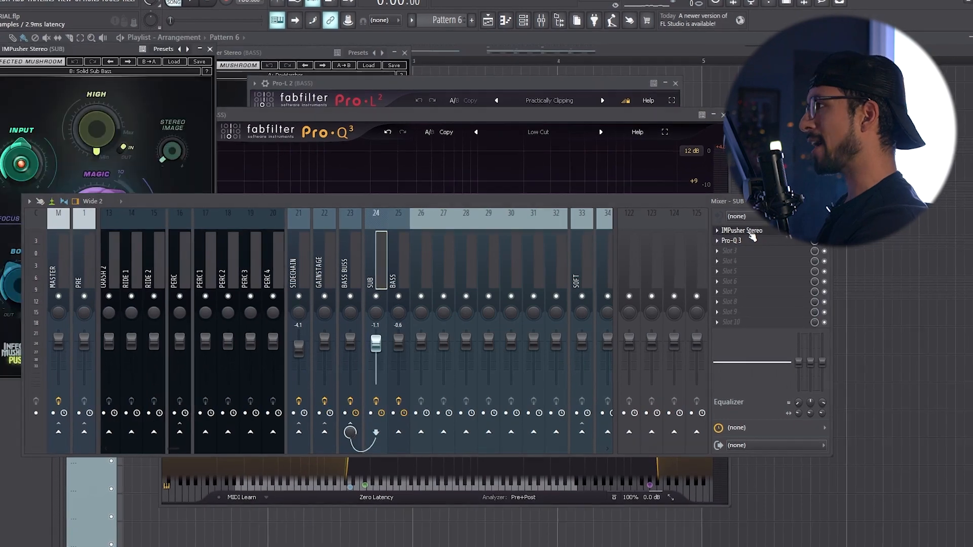
pyautogui.moveTo(230, 204); pyautogui.dragTo(417, 248)
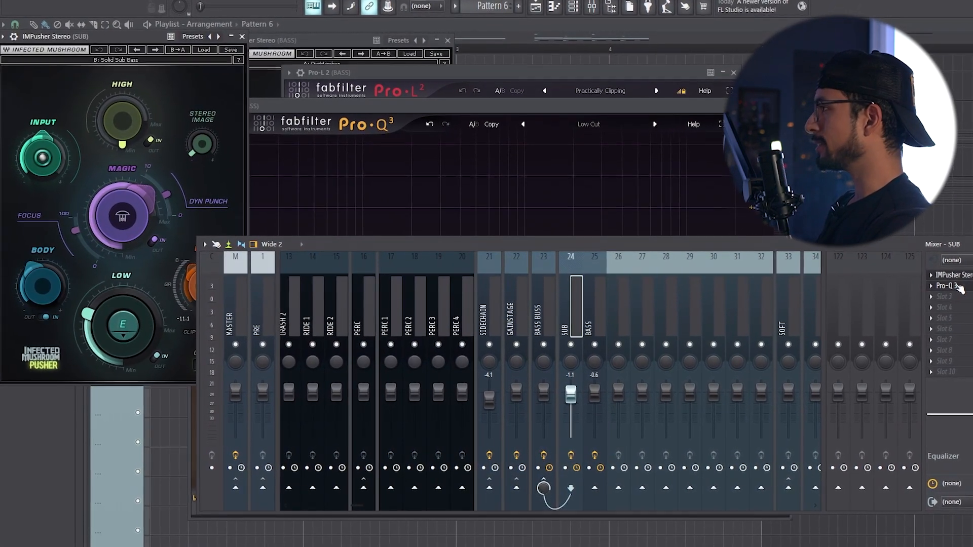
pyautogui.click(954, 286)
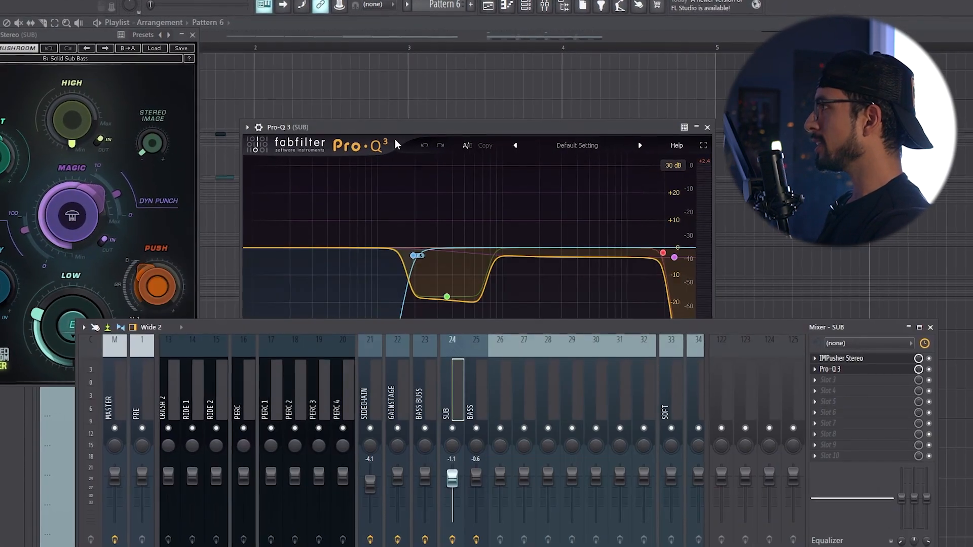
pyautogui.moveTo(396, 137); pyautogui.dragTo(317, 70)
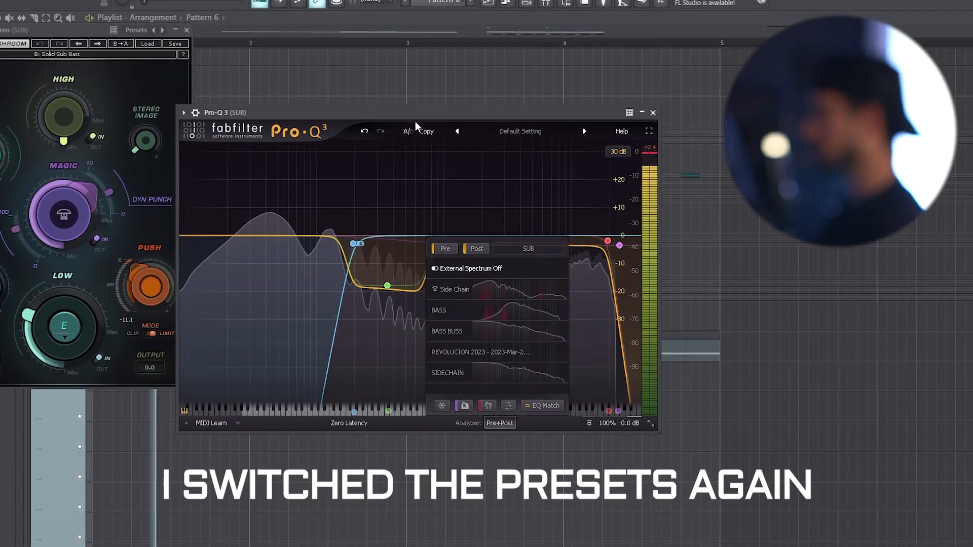
pyautogui.click(493, 426)
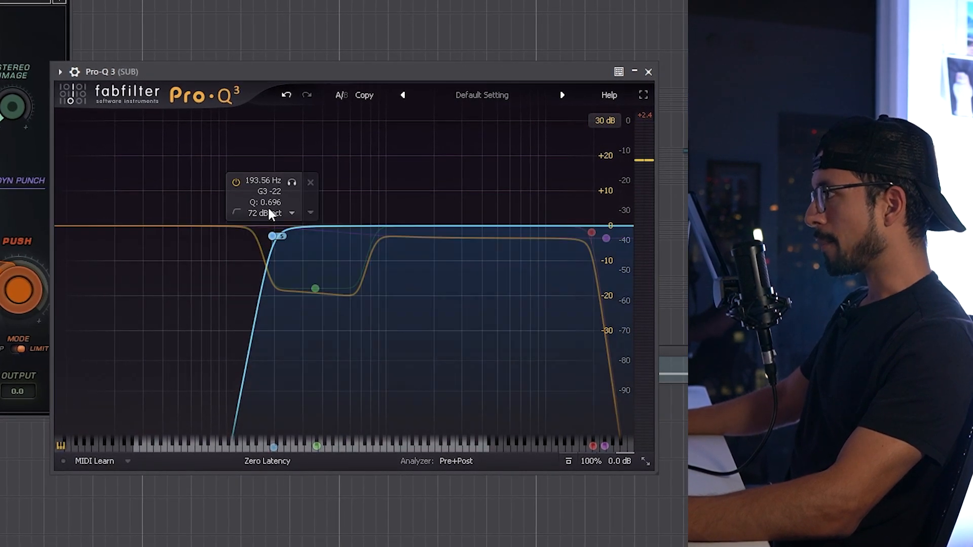
# Step: Try a bell boost of about 4 dB near 893 Hz in the SUB track's Pro-Q 3 and delete that band
pyautogui.moveTo(377, 237); pyautogui.dragTo(376, 222)
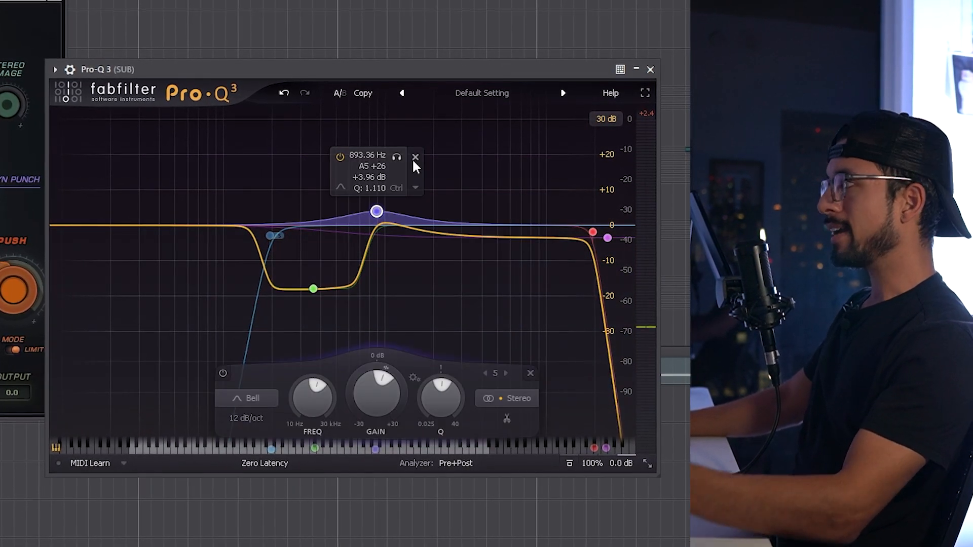
pyautogui.click(413, 160)
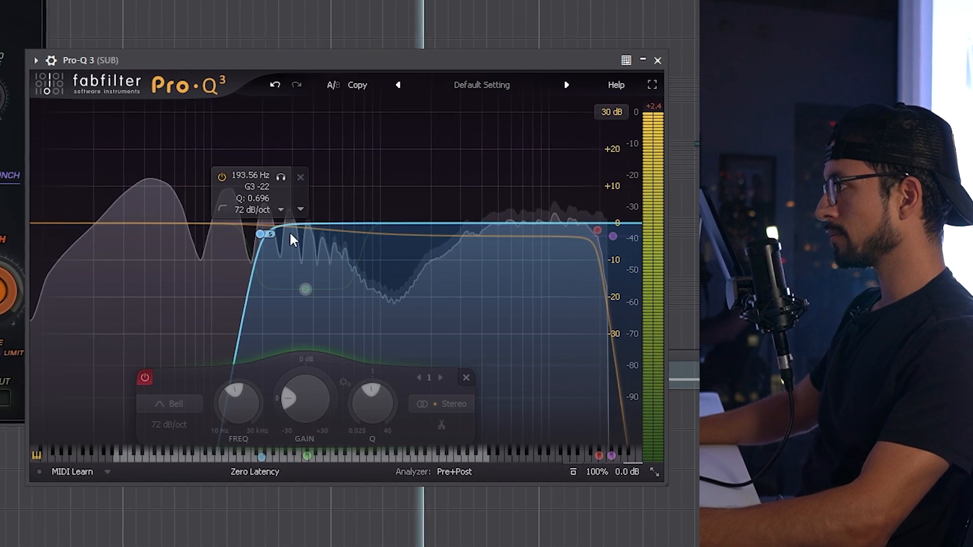
# Step: Examine the green bell band and the low-cut band in the SUB track's Pro-Q 3
pyautogui.click(306, 288)
pyautogui.click(266, 233)
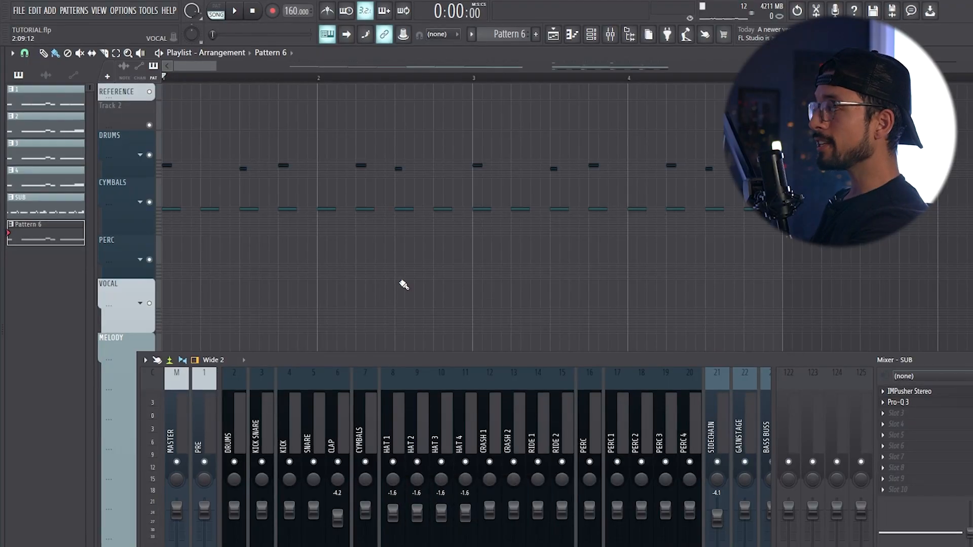
# Step: Move the mixer higher over the playlist and place the SIDECHAIN track's Fruity Balance window above it for viewing
pyautogui.moveTo(593, 351); pyautogui.dragTo(604, 235)
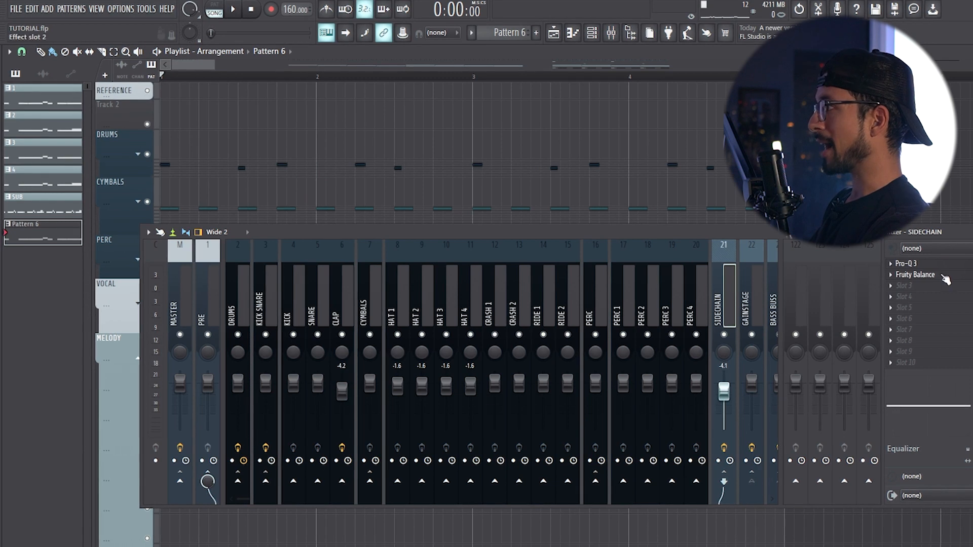
pyautogui.moveTo(427, 168); pyautogui.dragTo(450, 135)
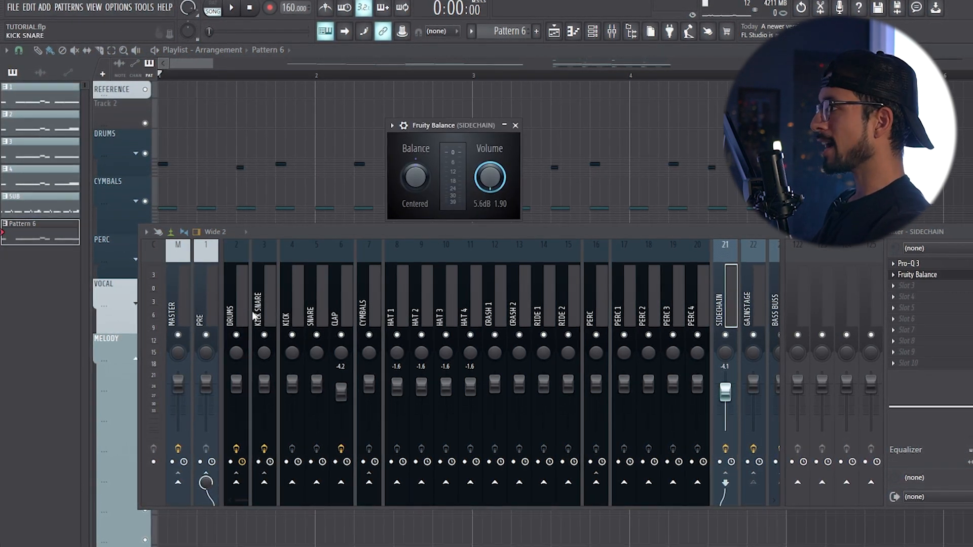
# Step: Open the KICK SNARE track's Fruity peak controller and play the arrangement to watch its peaks trigger the sidechain
pyautogui.click(940, 267)
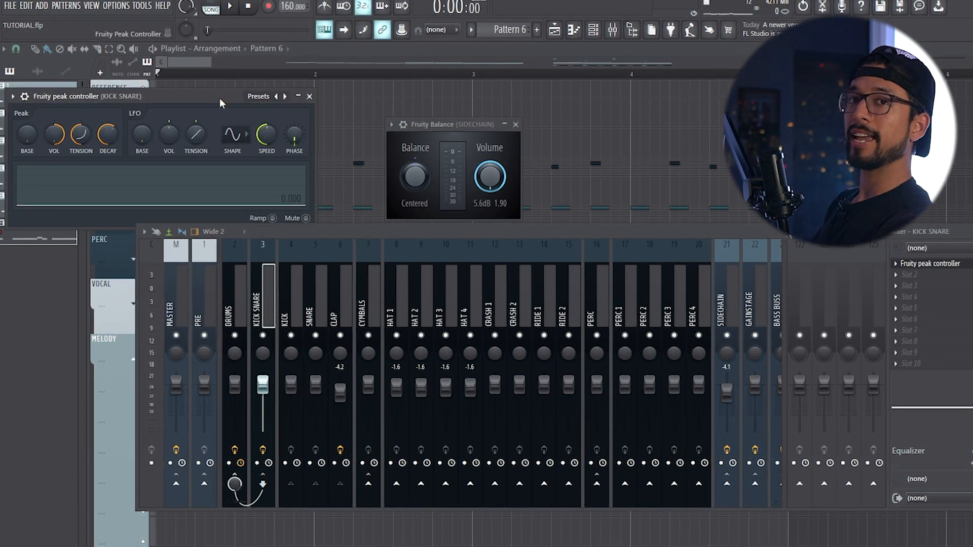
pyautogui.press('space')
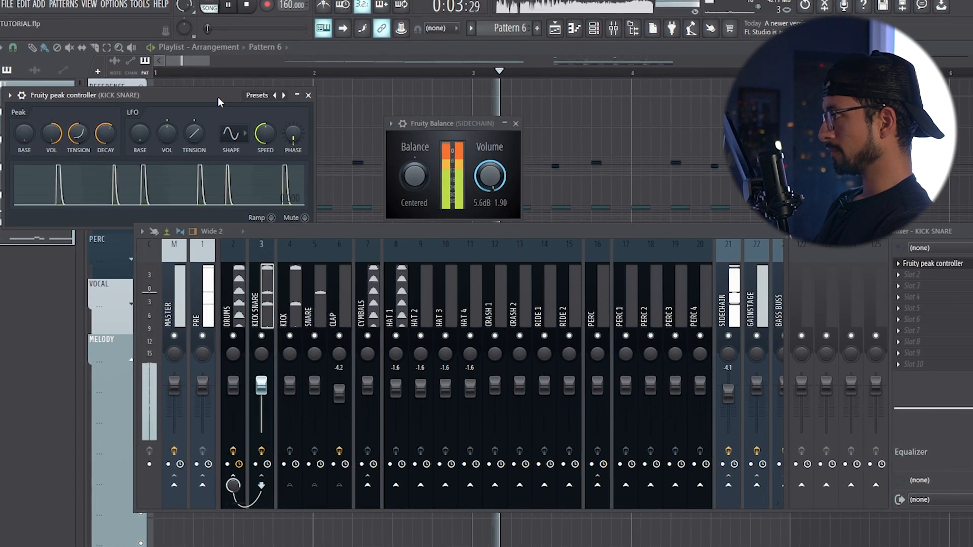
pyautogui.press('space')
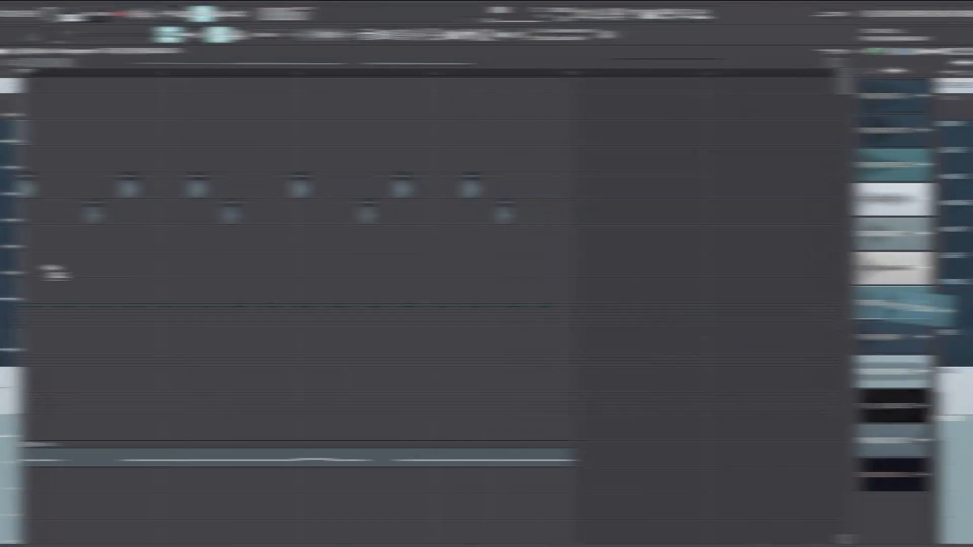
# Step: Place the THB_CRASH_WHITEGURL sample at the start of the CRASH 1 track and add THB_HAT_HARP to the cymbals section
pyautogui.moveTo(48, 272); pyautogui.dragTo(208, 236)
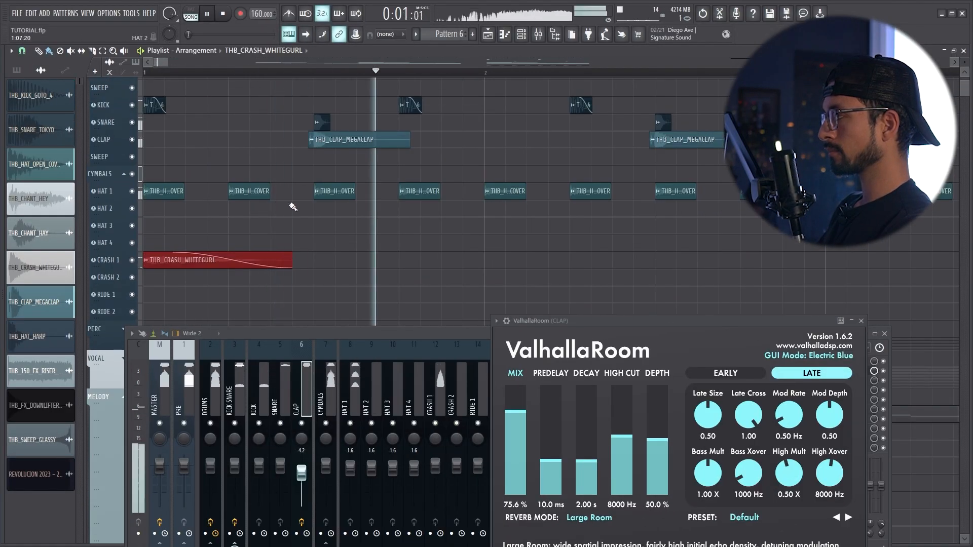
pyautogui.moveTo(41, 336); pyautogui.dragTo(348, 219)
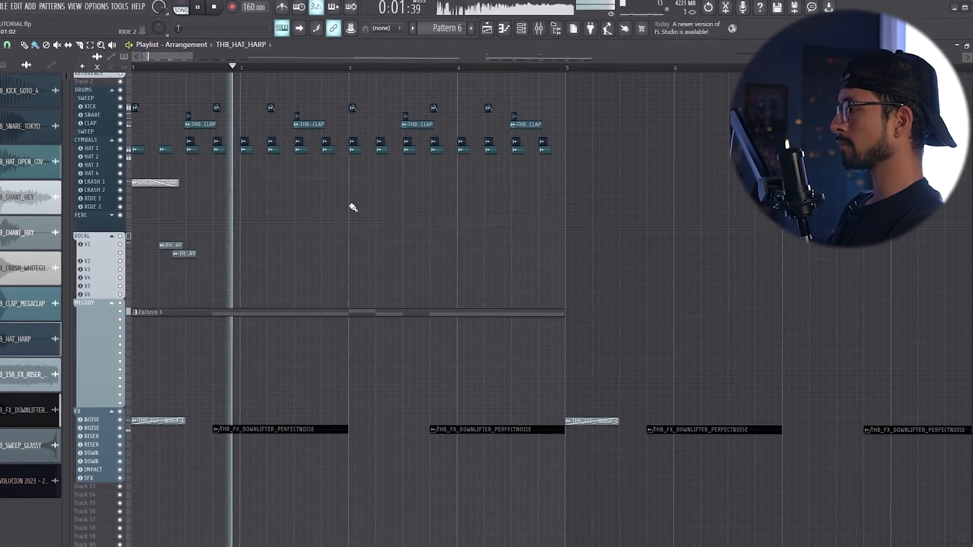
pyautogui.scroll(-2, 357, 207)
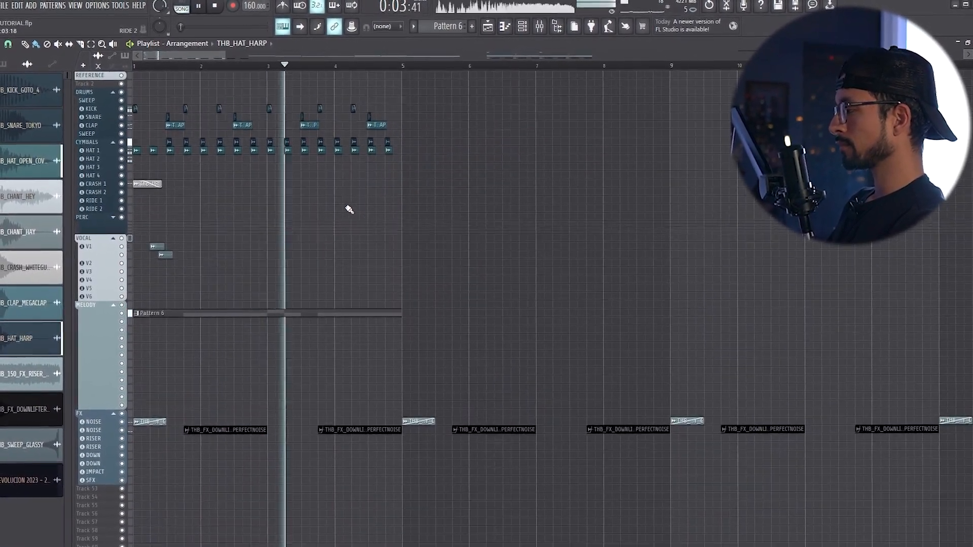